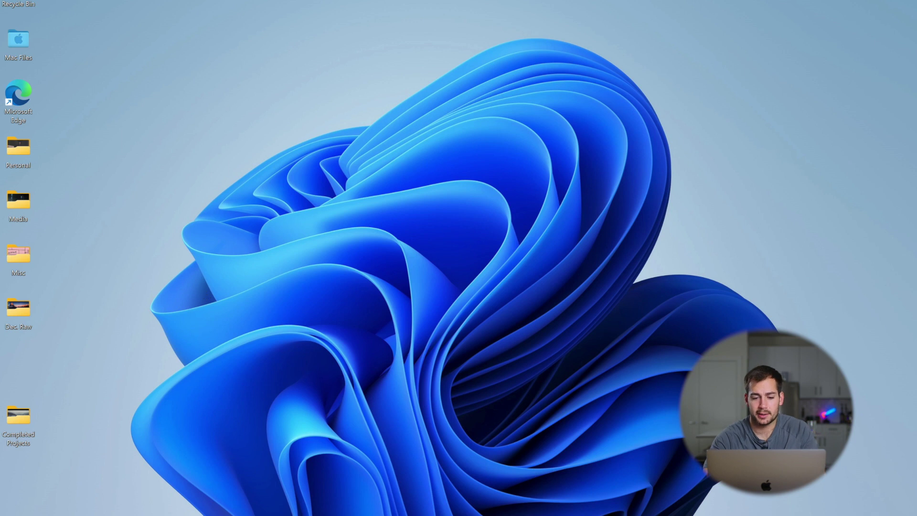
Open Network Connections and bring up the Ethernet adapter's Internet Protocol Version 4 (TCP/IPv4) Properties.
key(super+s)
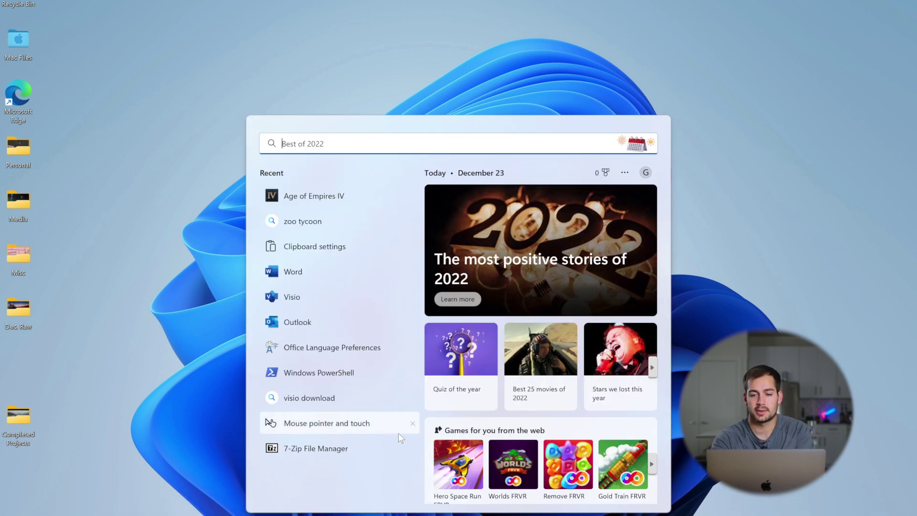
text(view net)
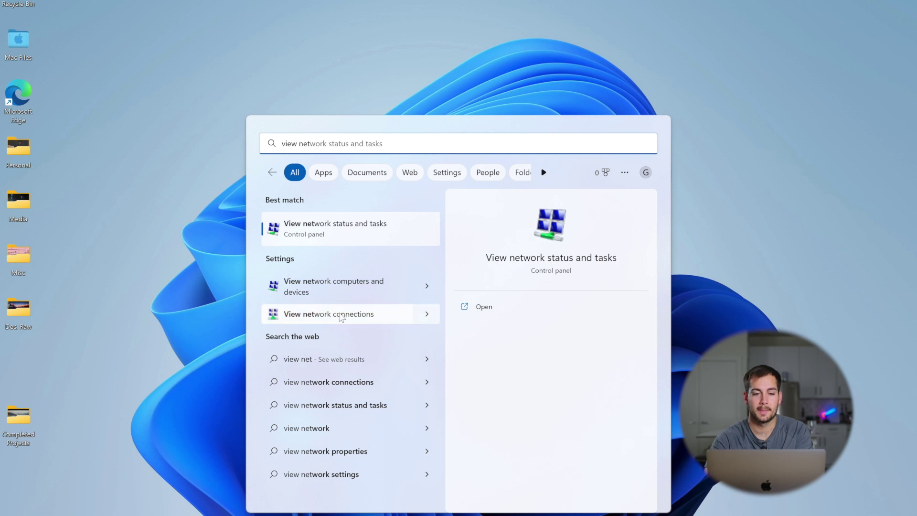
click(342, 313)
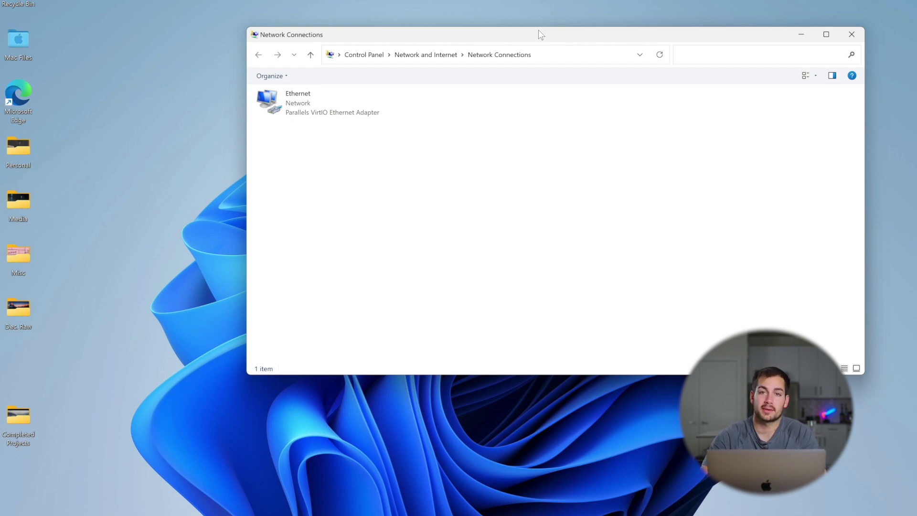
right_click(331, 104)
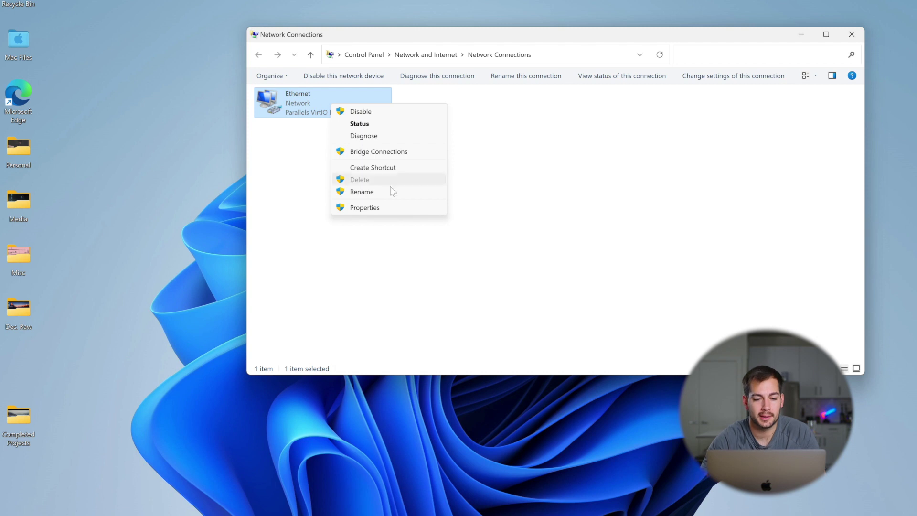
click(363, 208)
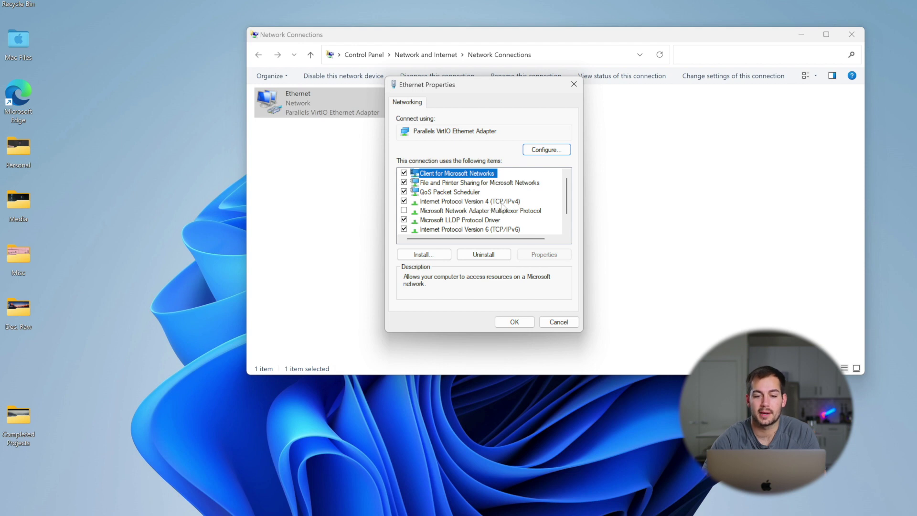
click(446, 203)
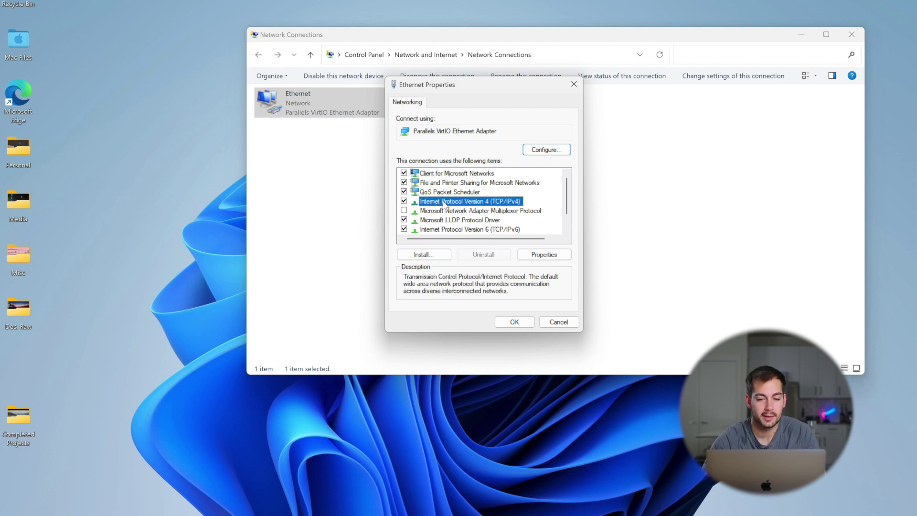
click(540, 254)
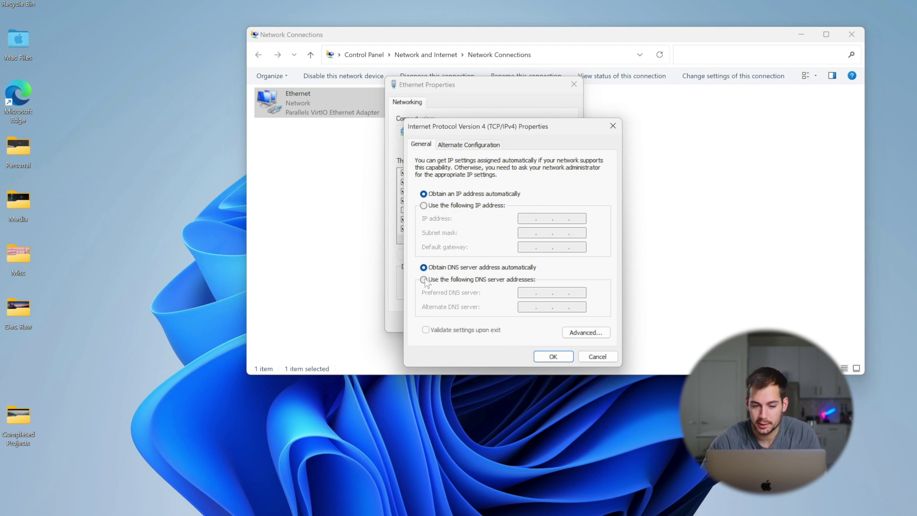
Use manual DNS servers 8.8.8.8 (preferred) and 8.8.4.4 (alternate) on Ethernet IPv4, and save.
click(424, 280)
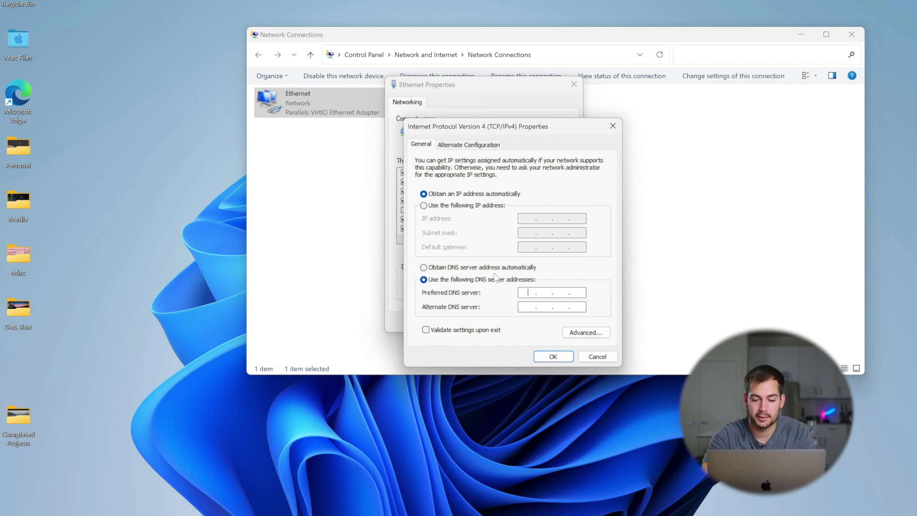
text(8)
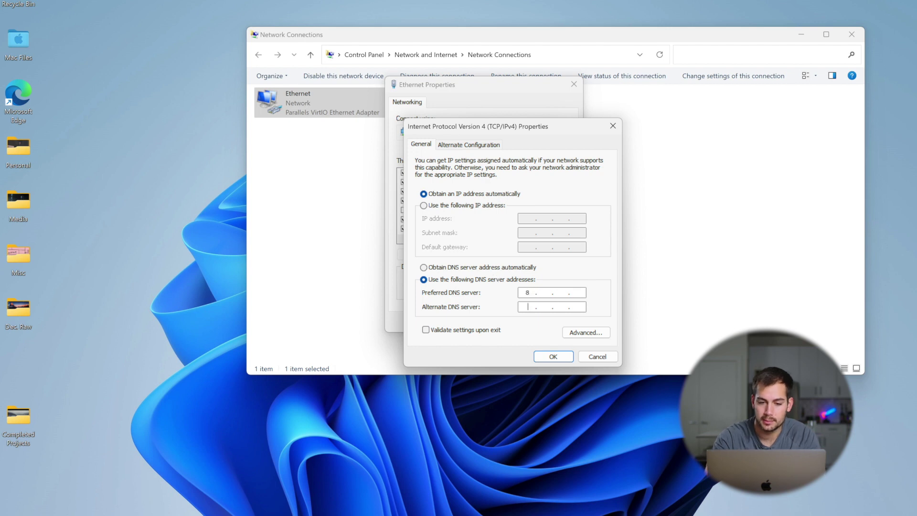
text(.8.8.)
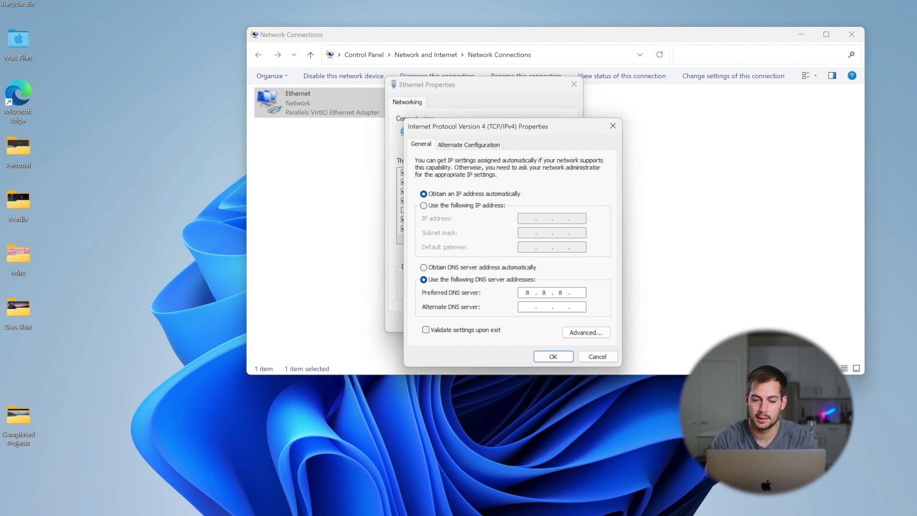
text(8)
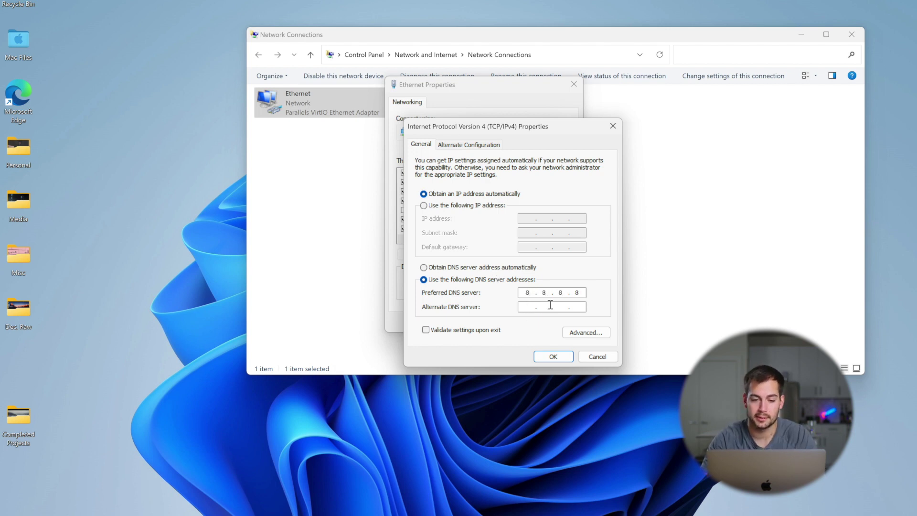
key(Tab)
text(8)
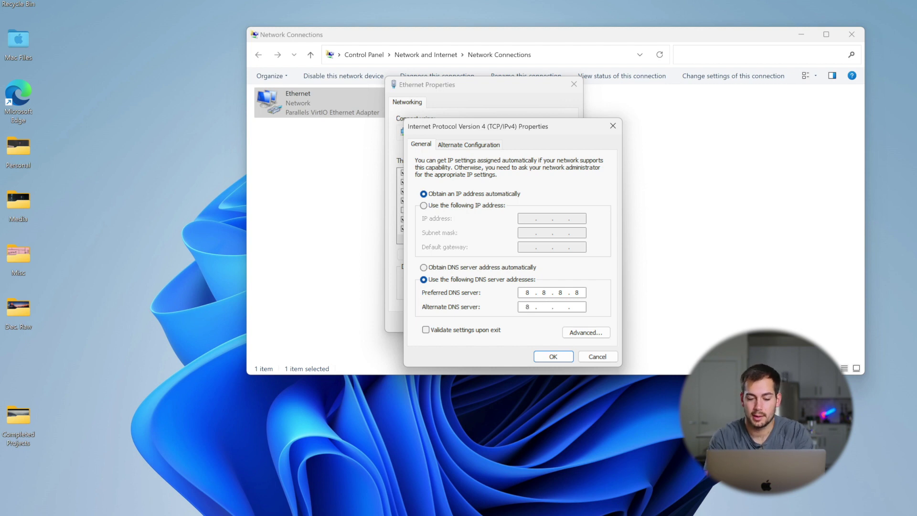
text(.8.4.4)
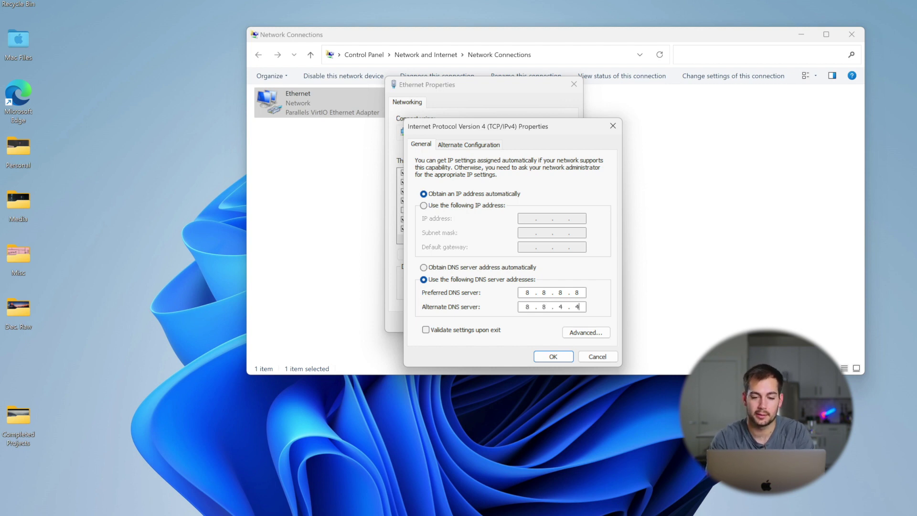
click(553, 357)
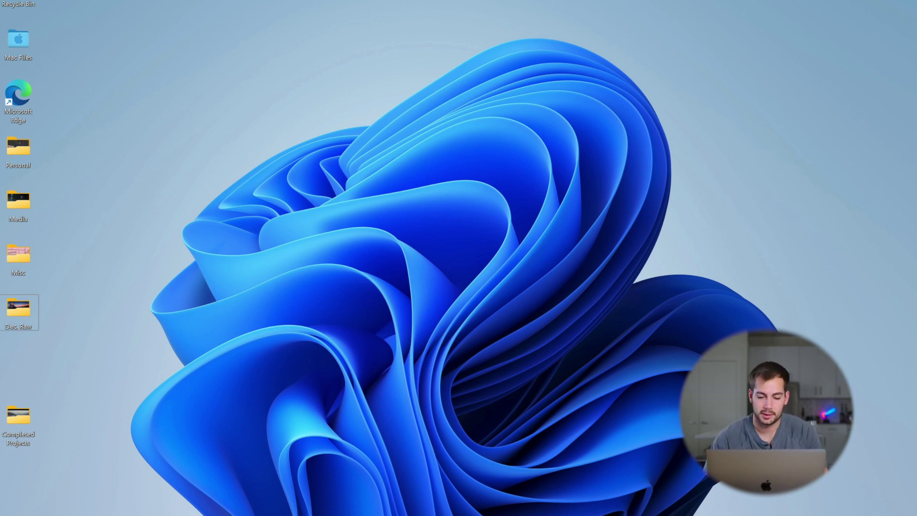
Run 'ipconfig /flushdns' from the Run dialog to clear the DNS cache.
key(super+s)
text(run)
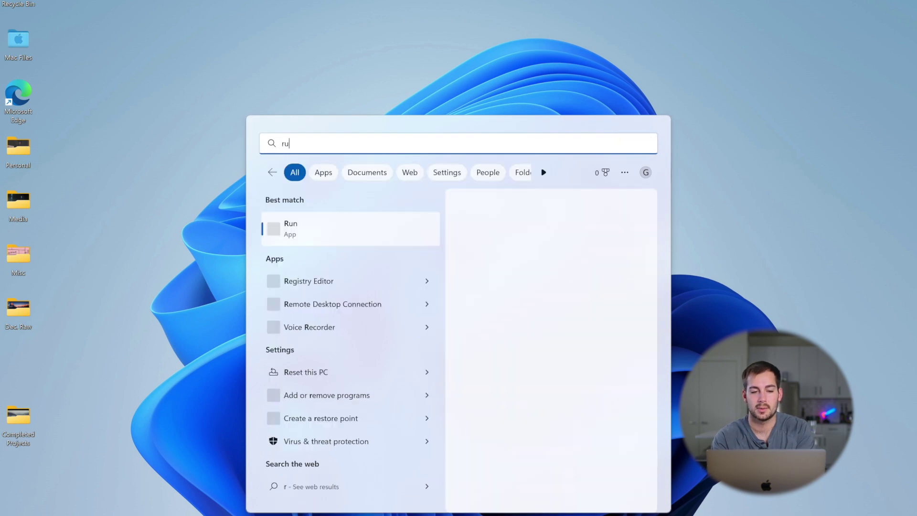
click(284, 225)
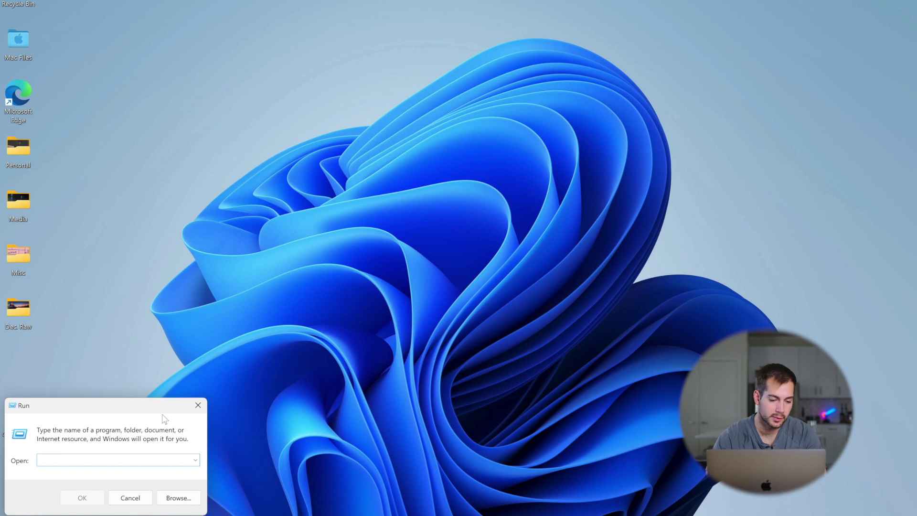
text(ip)
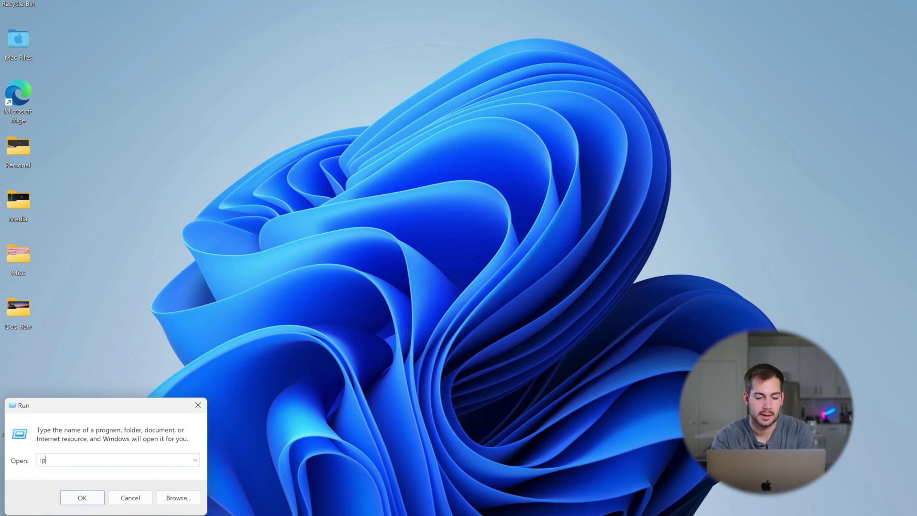
text(config)
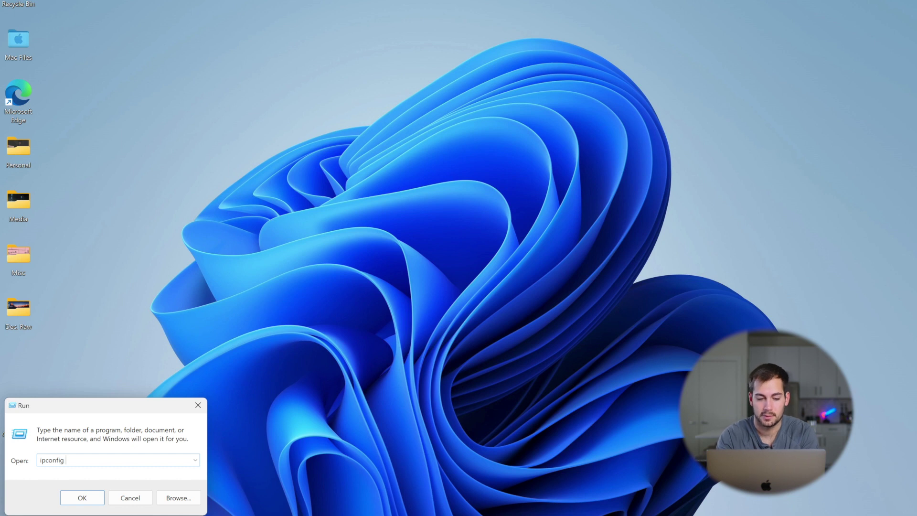
text( /flu)
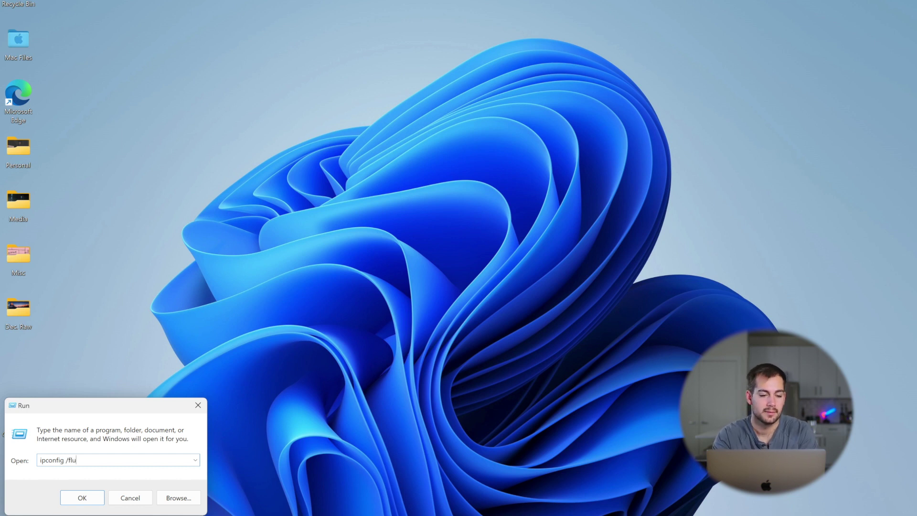
text(shdns)
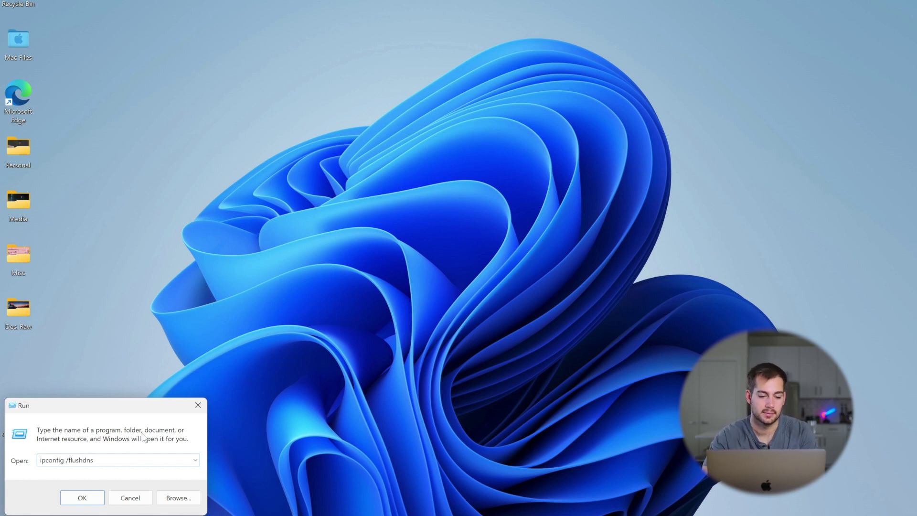
click(83, 497)
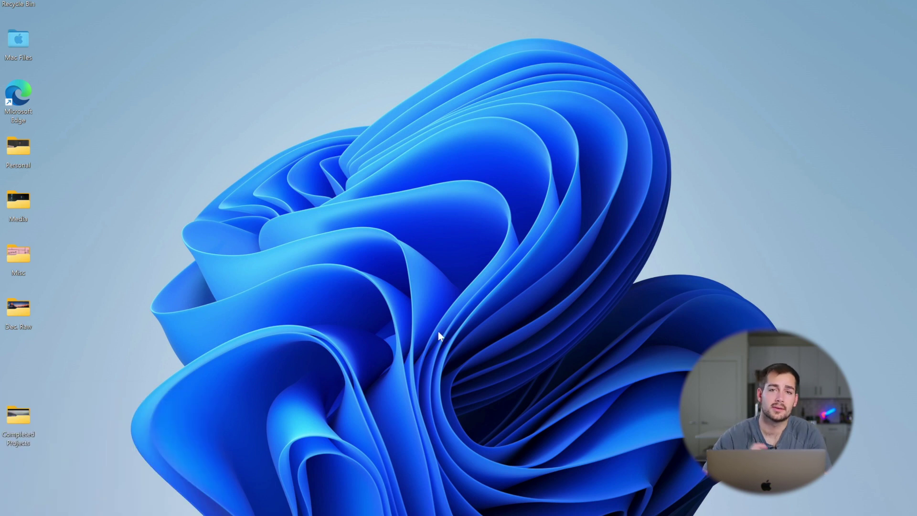
Open Device Manager and expand the Network adapters category.
key(super+s)
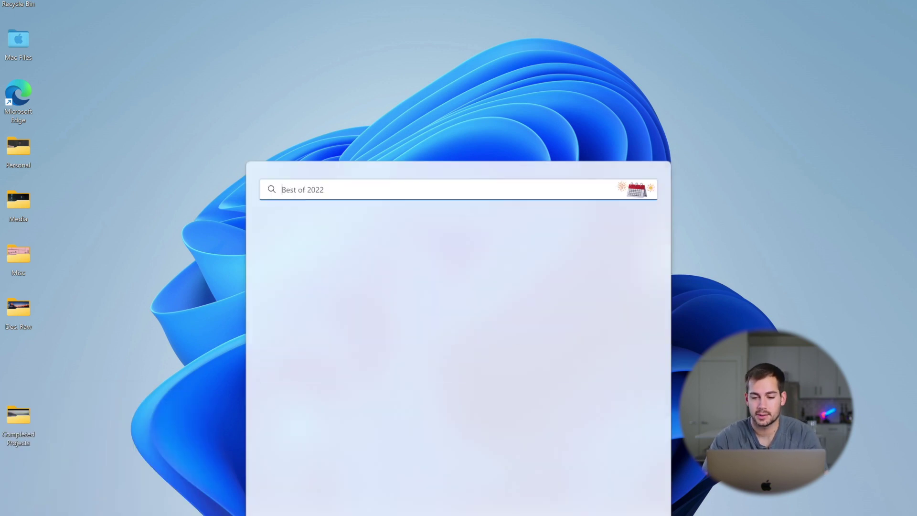
text(de)
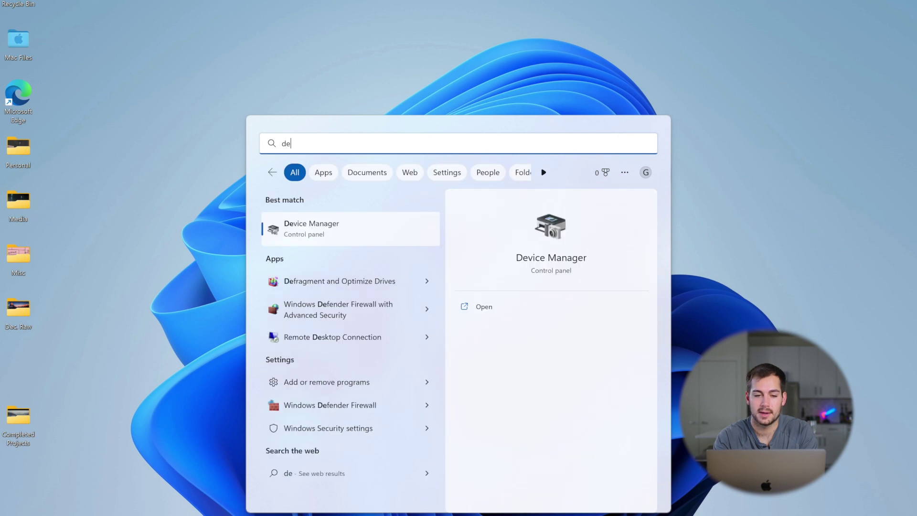
click(301, 230)
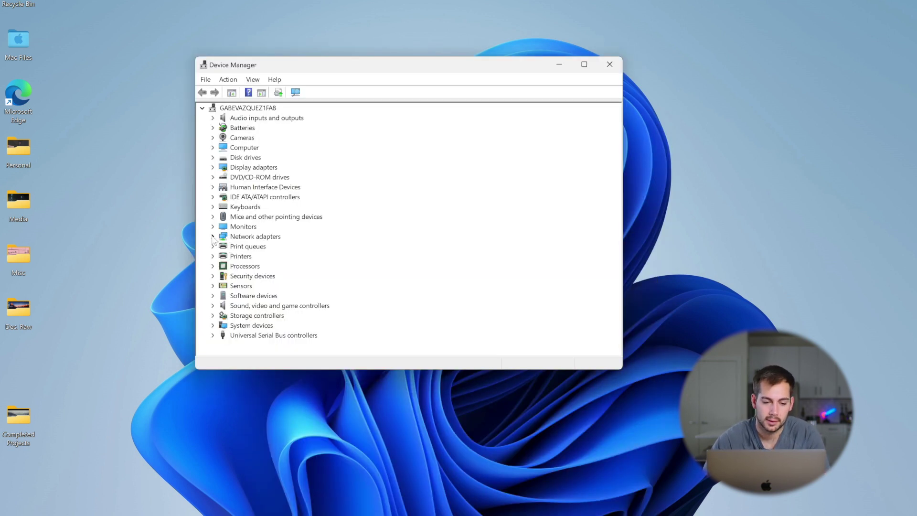
click(212, 236)
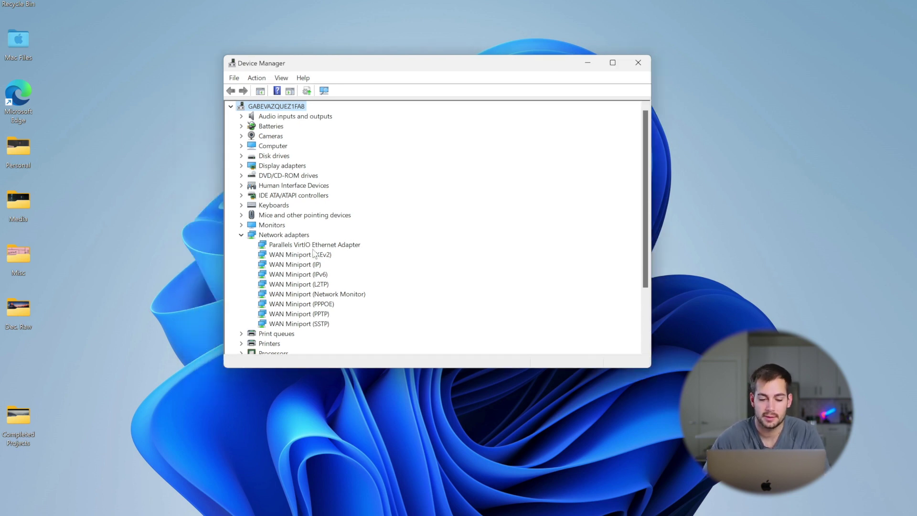
Briefly bring up the Network Connections window, move it aside, then close it.
key(super+s)
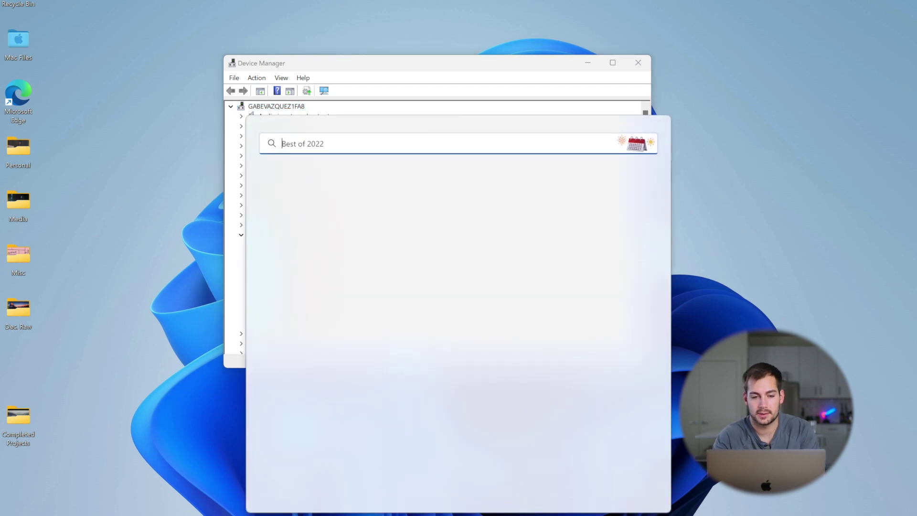
text(view net)
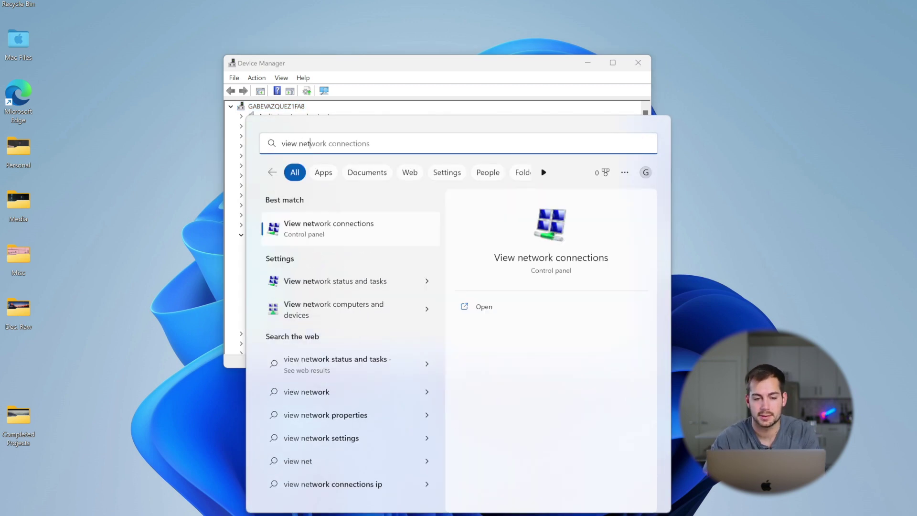
key(Return)
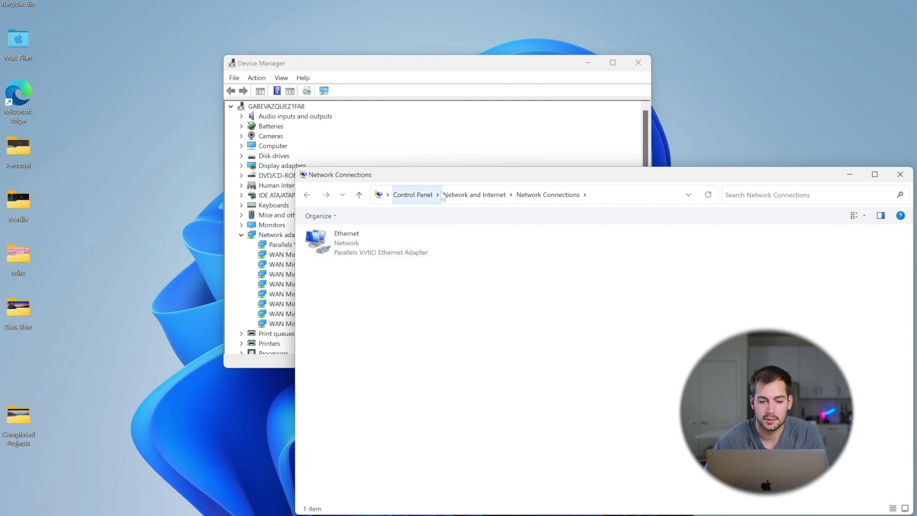
drag(447, 179, 275, 177)
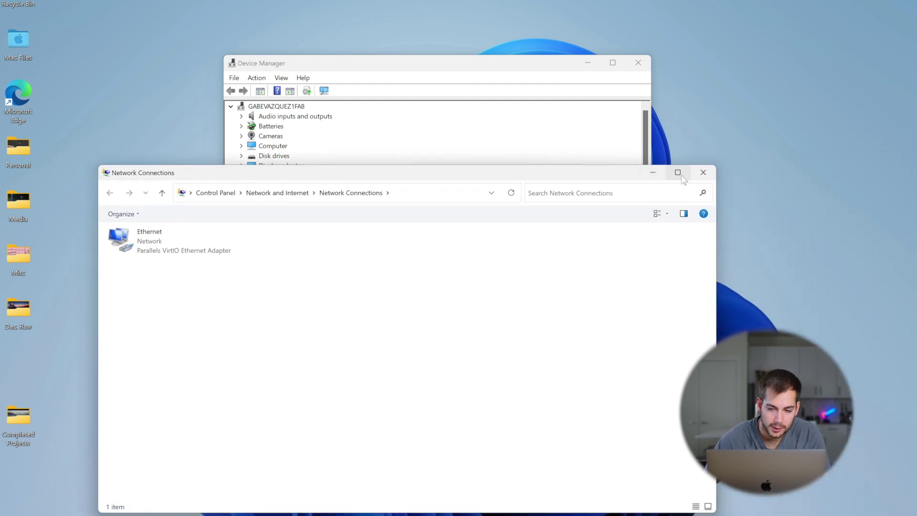
drag(631, 174, 511, 176)
click(606, 173)
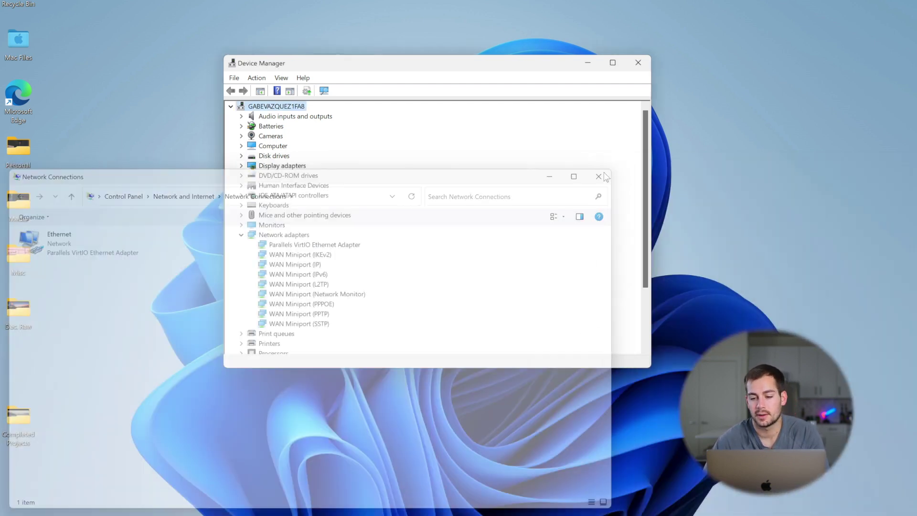
Search automatically for Parallels VirtIO Ethernet Adapter drivers, confirm the best one is installed, then close everything.
click(318, 245)
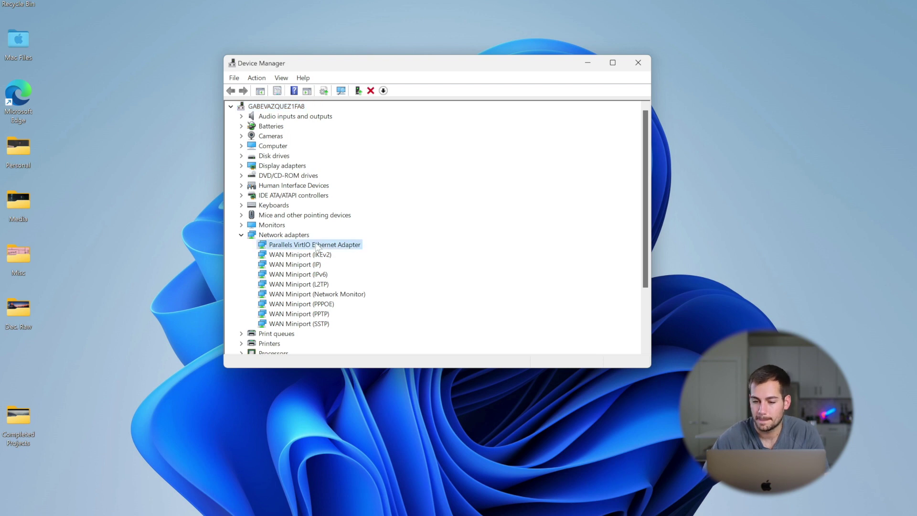
right_click(318, 247)
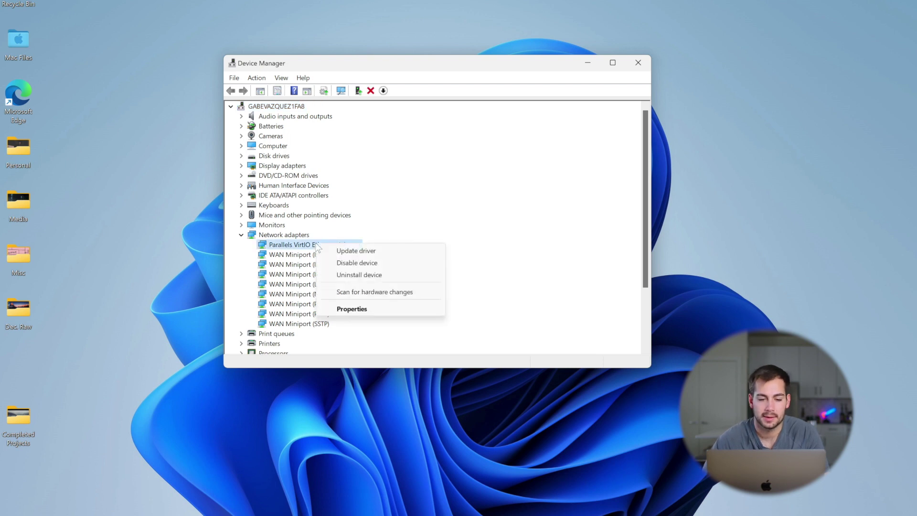
click(350, 253)
click(344, 194)
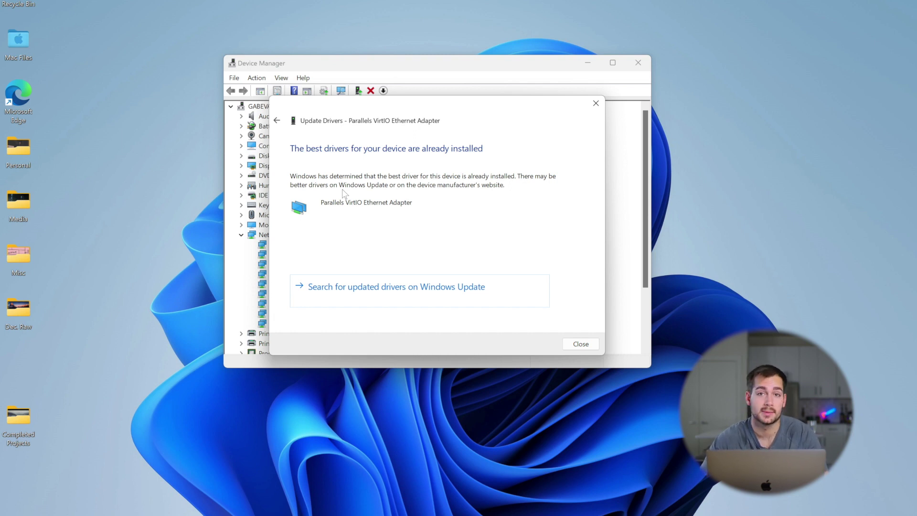
click(639, 67)
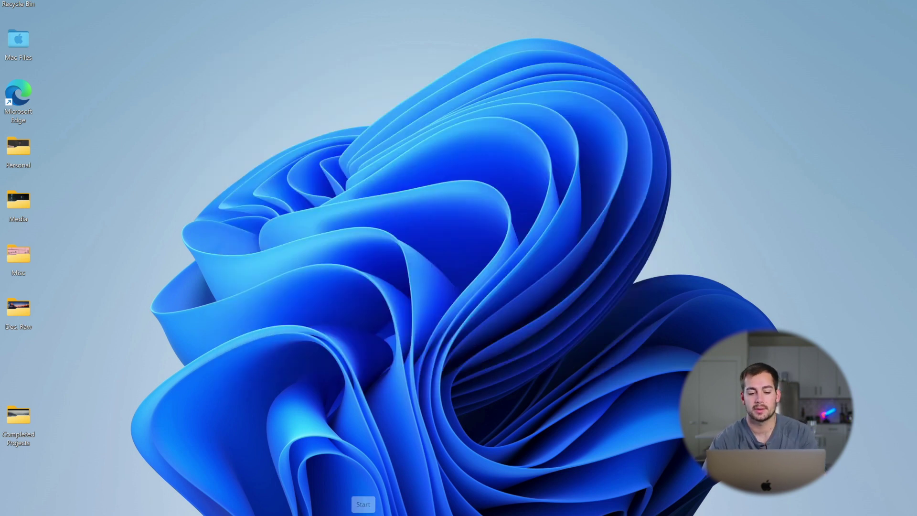
Launch Command Prompt as administrator and approve the UAC prompt.
key(super)
text(cmd)
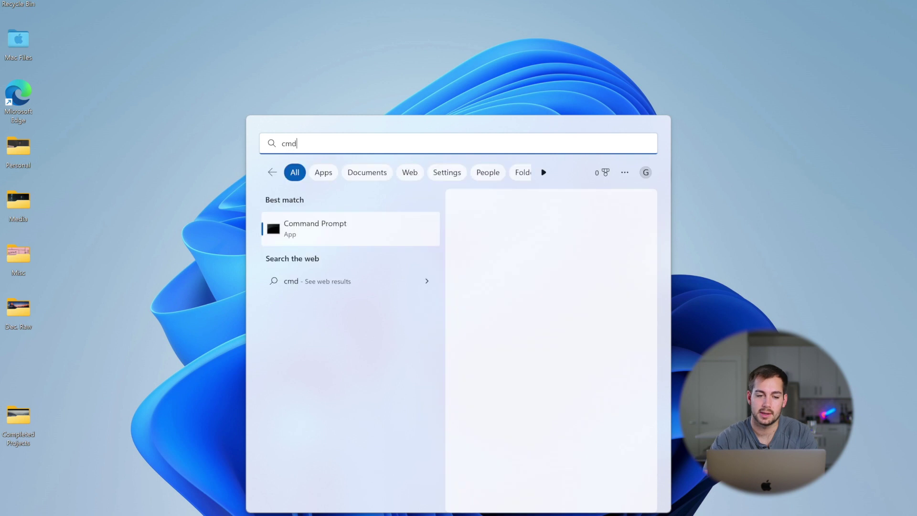
right_click(345, 227)
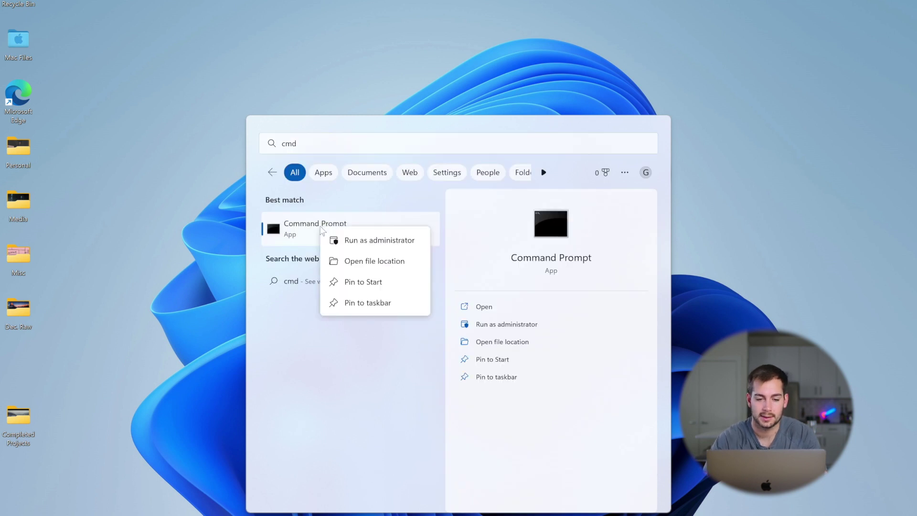
click(359, 241)
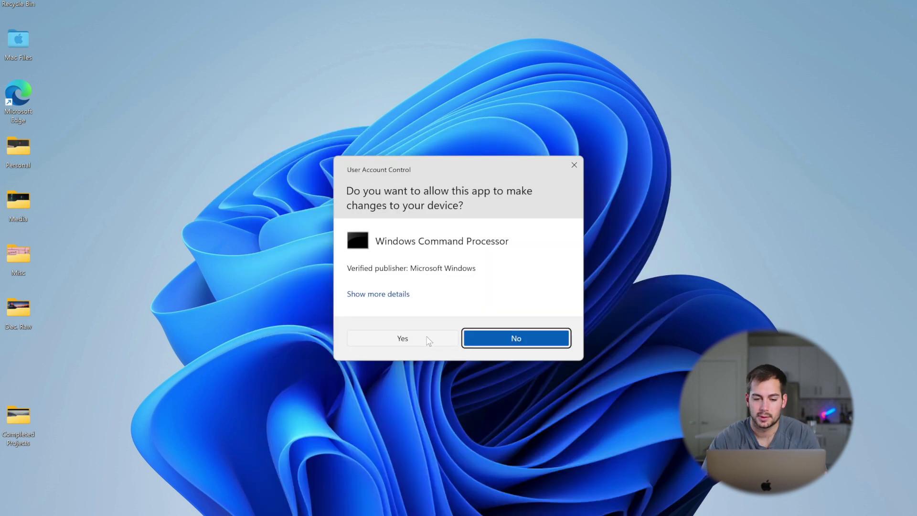
click(426, 336)
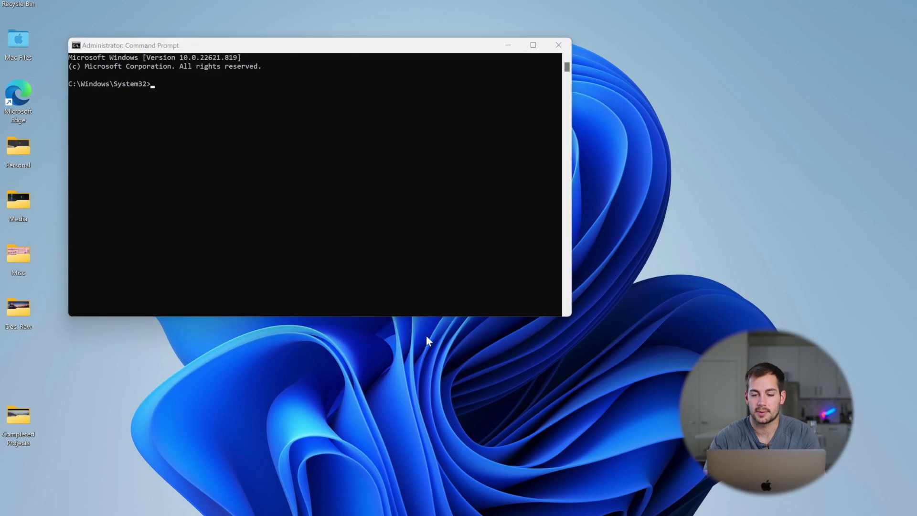
Run 'netsh winsock reset' to reset the Winsock catalog.
text(net)
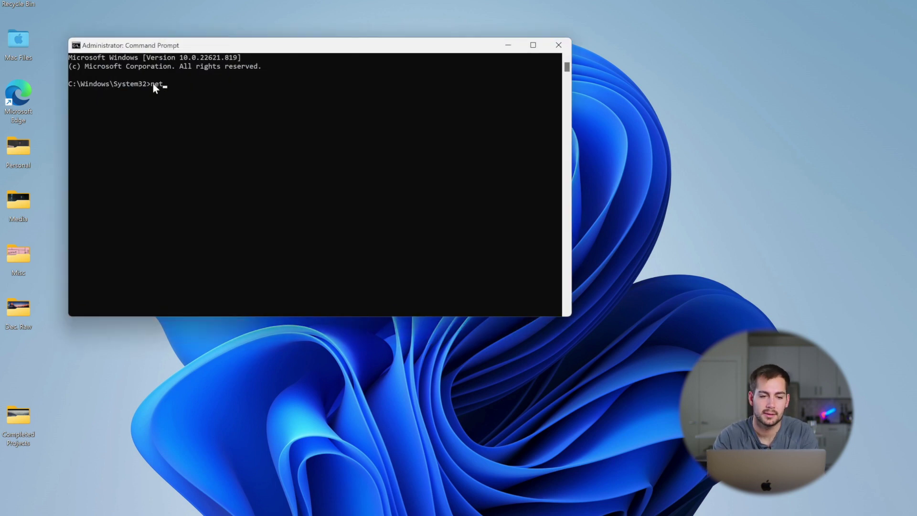
text(sh wi)
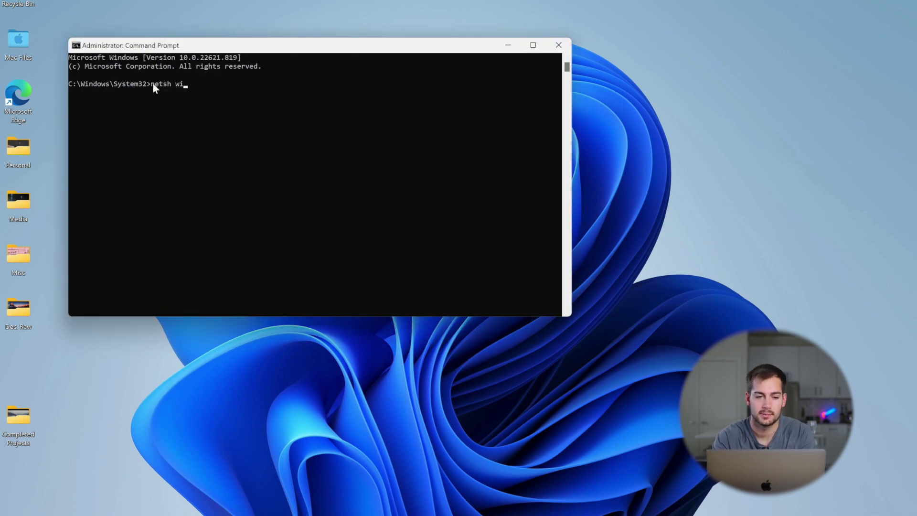
text(nsock reset)
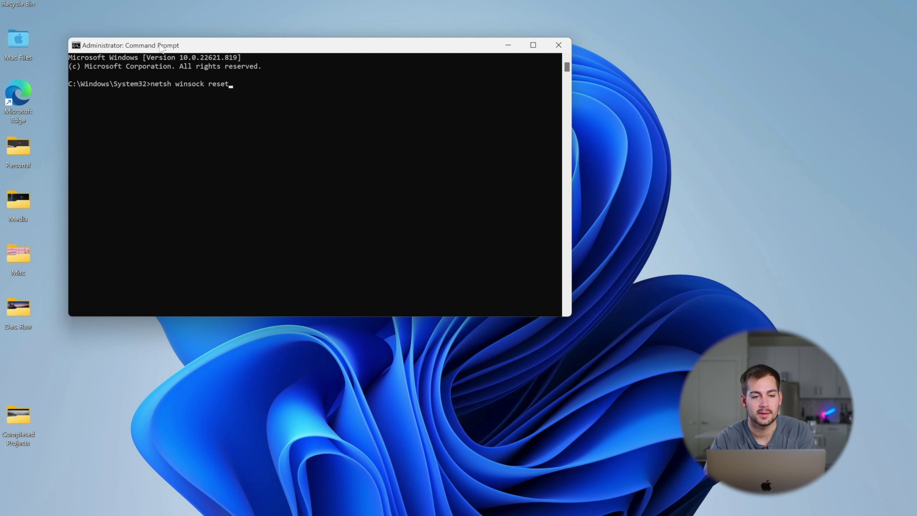
drag(161, 46, 227, 132)
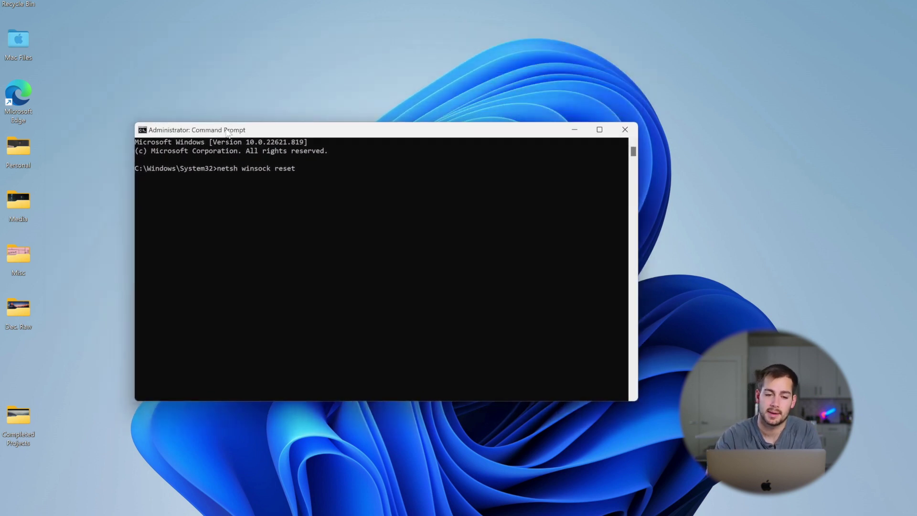
key(Return)
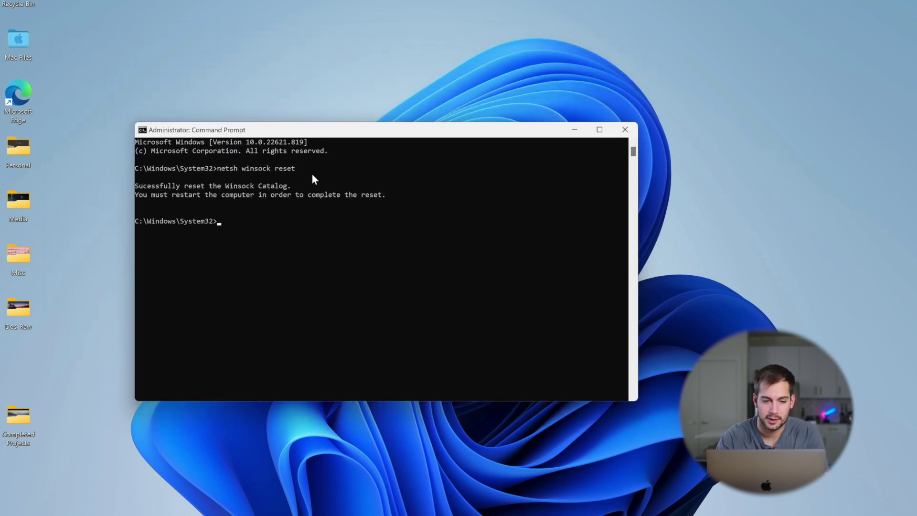